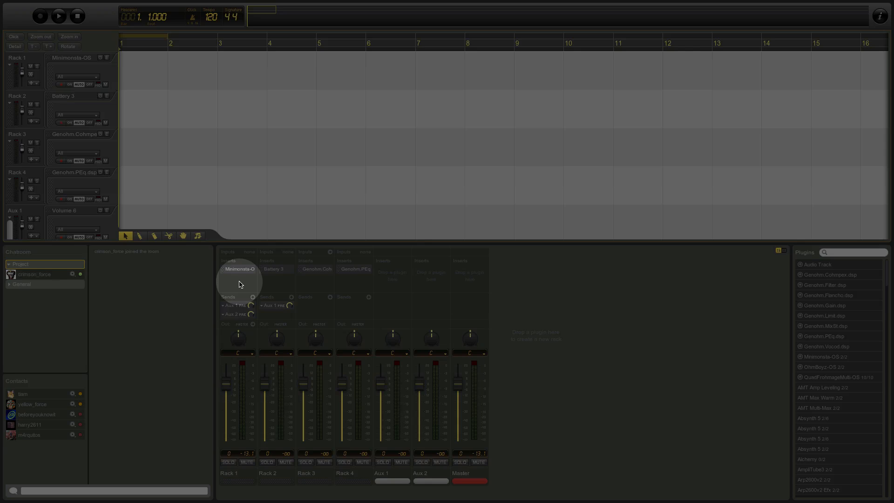
# Add the QuadFrohmageMulti-OS plugin to Rack 1's inserts below the Minimonsta instrument.
pyautogui.moveTo(238, 272)
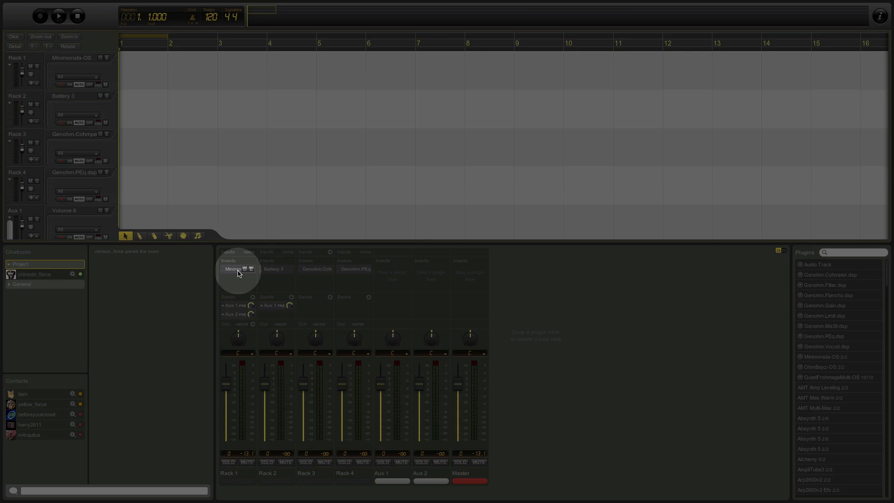
pyautogui.moveTo(806, 376); pyautogui.dragTo(243, 291)
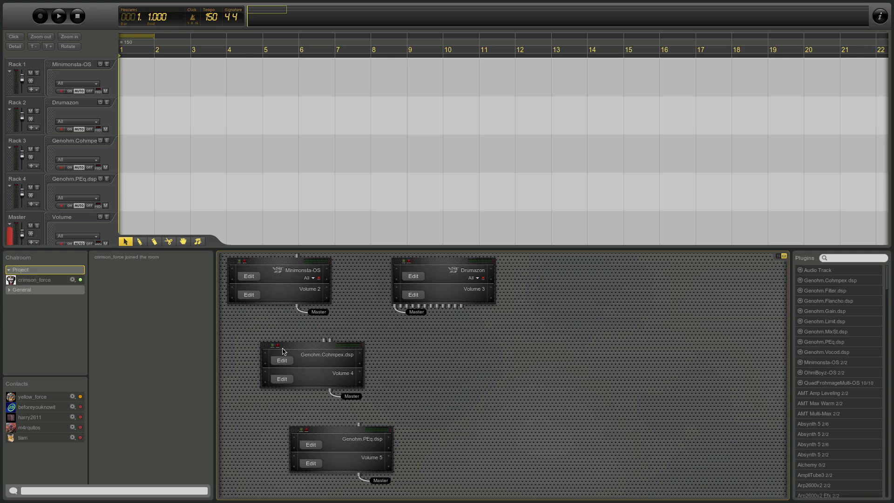
# Reposition the Genohm.Cohmpex.dsp rack slightly within the patch area.
pyautogui.moveTo(293, 347)
pyautogui.mouseDown()
pyautogui.moveTo(389, 346)
pyautogui.moveTo(613, 381)
pyautogui.moveTo(288, 351)
pyautogui.mouseUp()
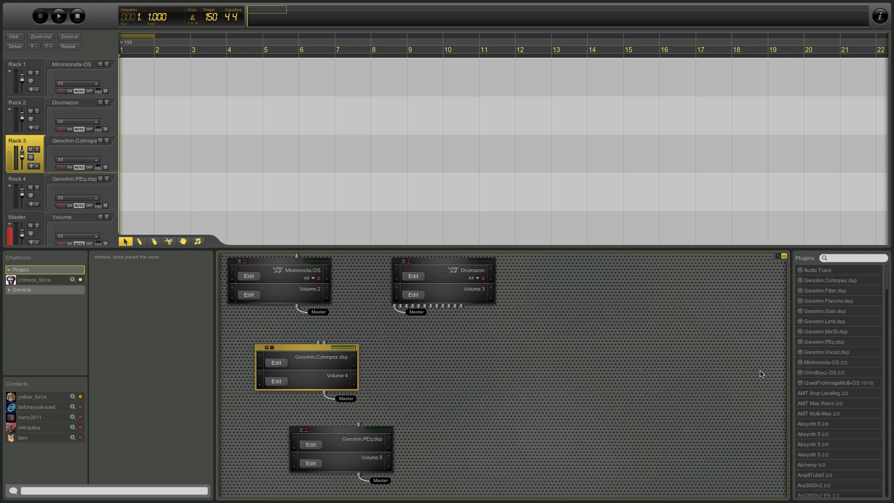
# Try adding QuadFrohmageMulti-OS to the rack below Minimonsta-OS, and undo the insertion.
pyautogui.moveTo(804, 382); pyautogui.dragTo(315, 287)
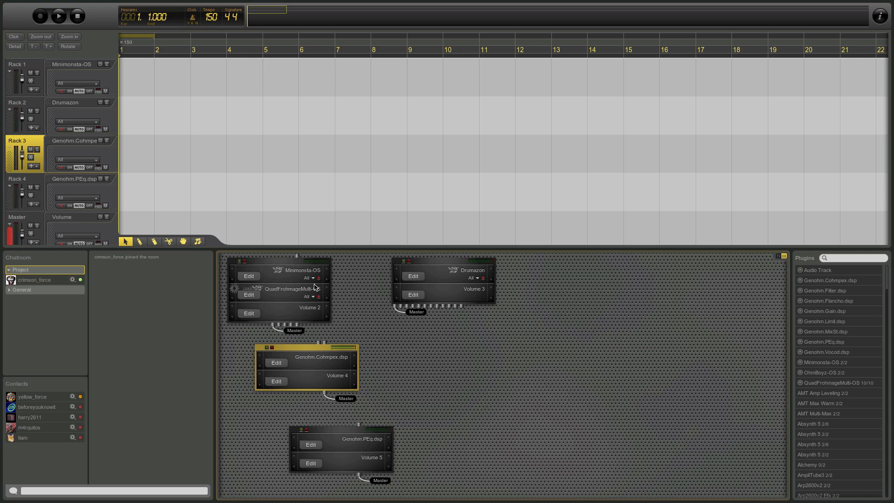
pyautogui.hotkey('ctrl', 'z')
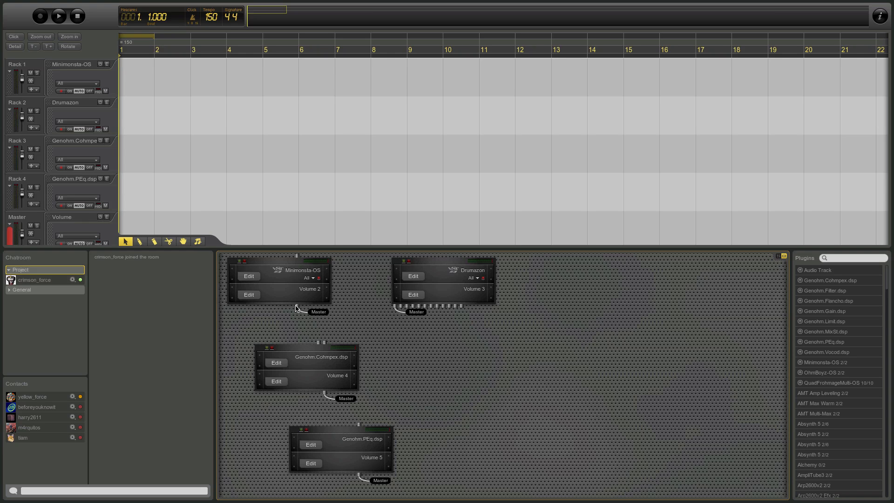
# Patch Minimonsta-OS and Drumazon into Genohm.Cohmpex.dsp's first and second inputs, and route both Genohm.Cohmpex.dsp and Drumazon into Genohm.PEq.dsp.
pyautogui.moveTo(309, 320); pyautogui.dragTo(318, 342)
pyautogui.moveTo(326, 396); pyautogui.dragTo(358, 424)
pyautogui.moveTo(396, 305); pyautogui.dragTo(326, 343)
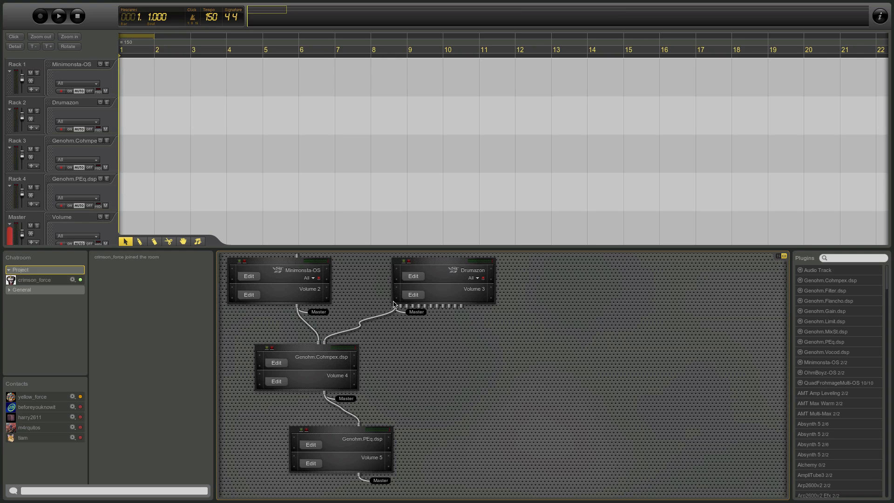
pyautogui.moveTo(394, 306); pyautogui.dragTo(357, 427)
# Remove the direct Master connections from the Minimonsta-OS, Drumazon and Genohm.Cohmpex.dsp racks.
pyautogui.click(319, 313)
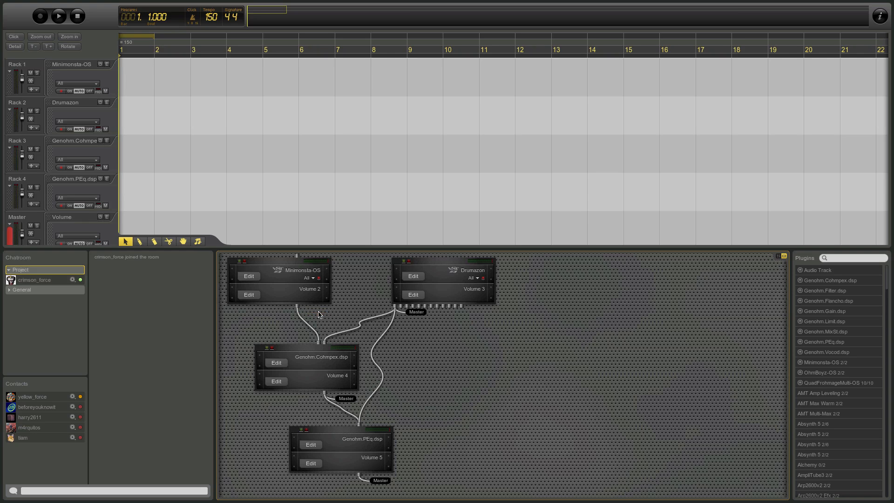
pyautogui.click(415, 312)
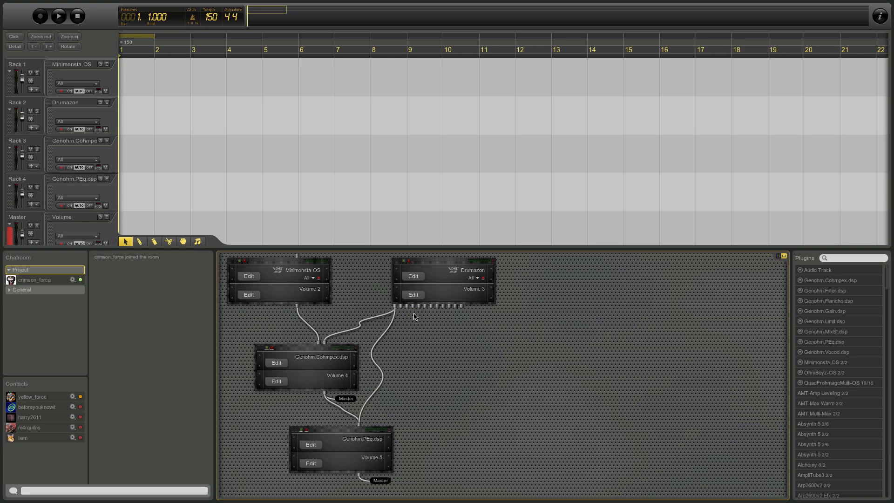
pyautogui.click(349, 400)
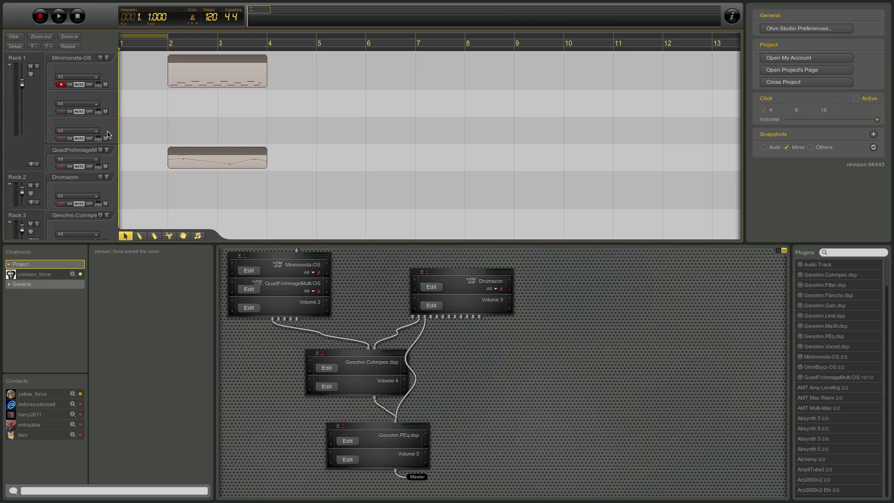
# Inspect the three Minimonsta-OS tracks and the plugin itself, comparing the plugin's display in the mixer and patch views.
pyautogui.click(50, 73)
pyautogui.click(52, 101)
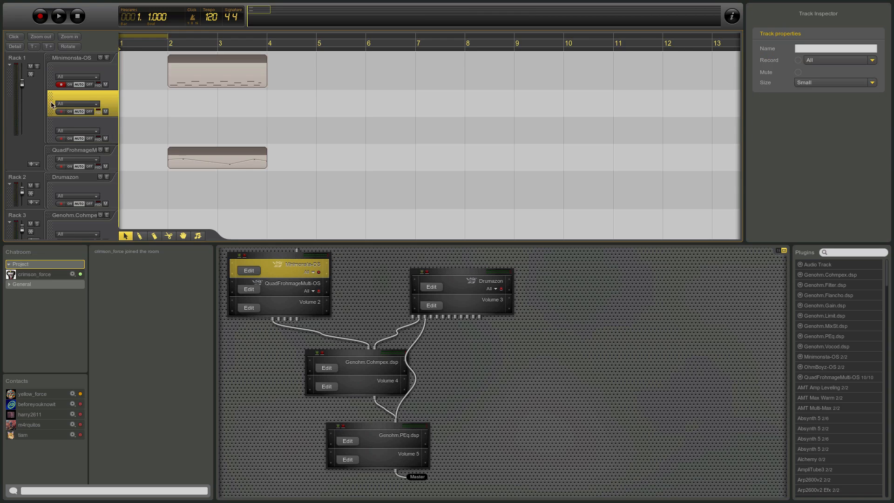
pyautogui.click(51, 125)
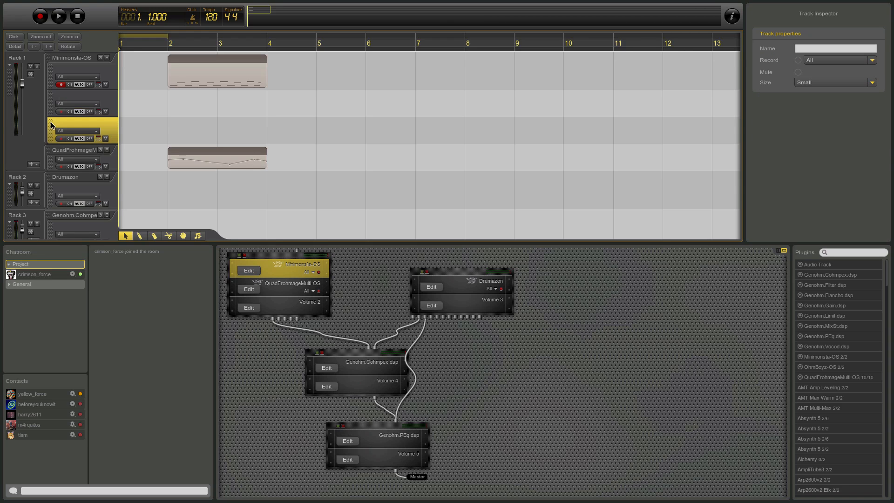
pyautogui.click(48, 60)
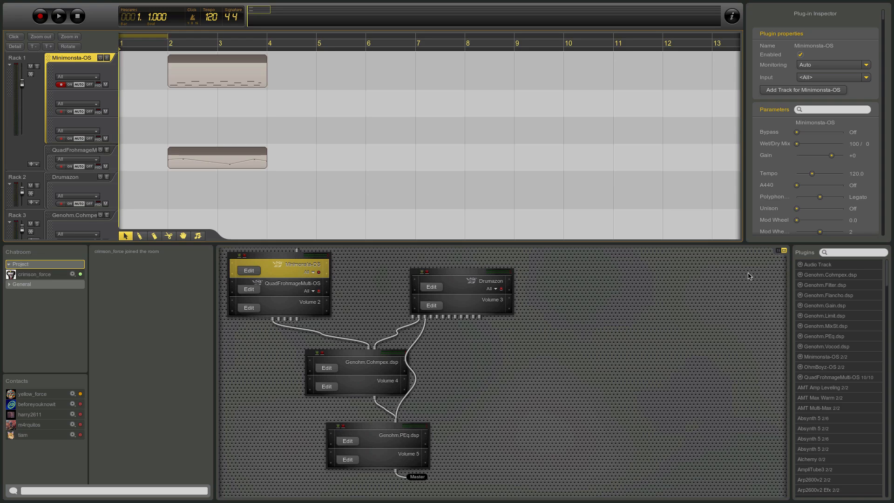
pyautogui.click(781, 254)
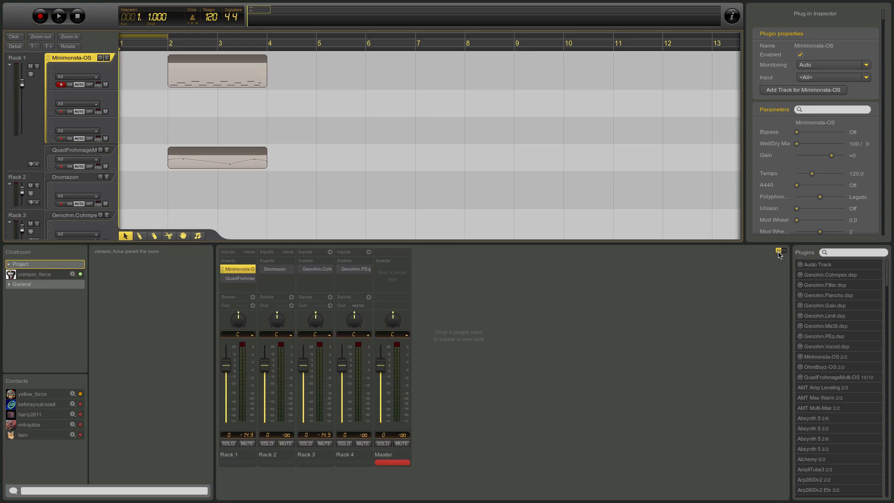
pyautogui.click(779, 251)
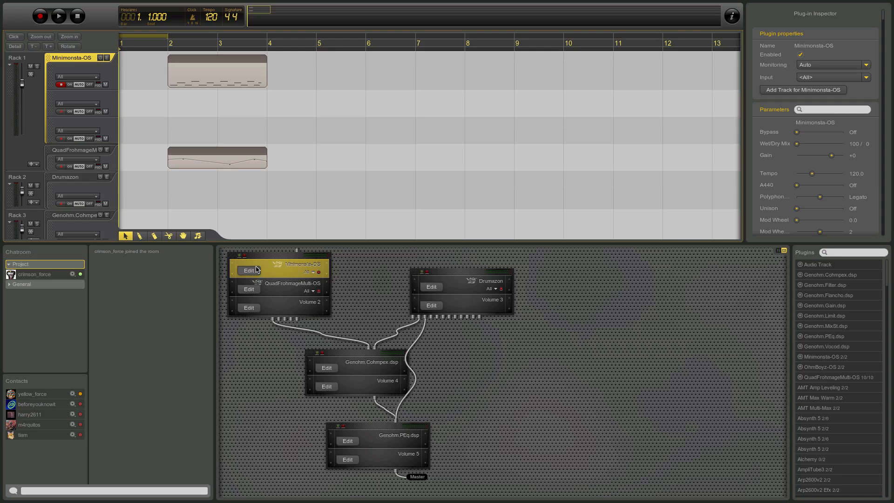
# Delete the second track of the Minimonsta-OS plugin in Rack 1.
pyautogui.click(108, 95)
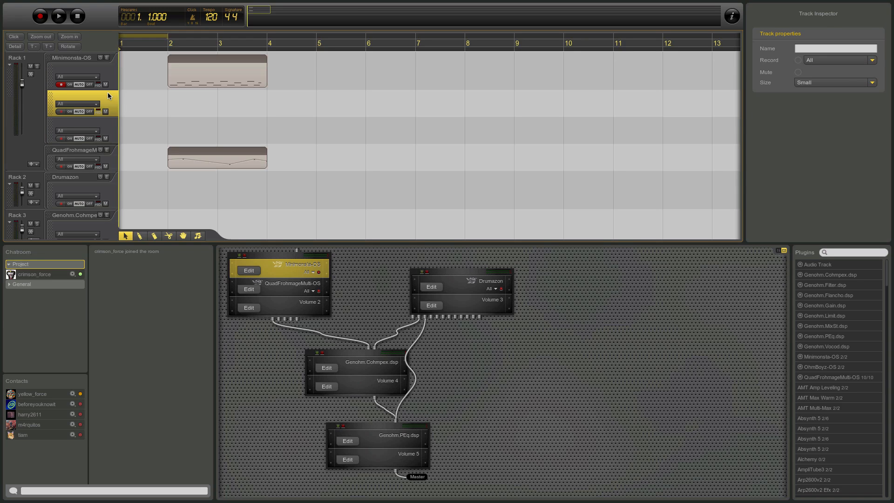
pyautogui.press('Delete')
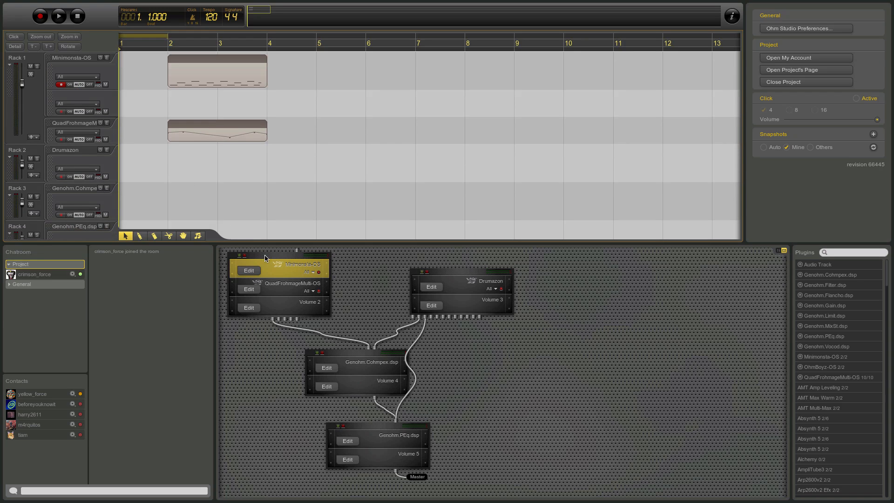
# Inspect the Minimonsta-OS and QuadFrohmageMulti-OS plugins and Rack 1, comparing the rack in the mixer and patch views.
pyautogui.click(82, 57)
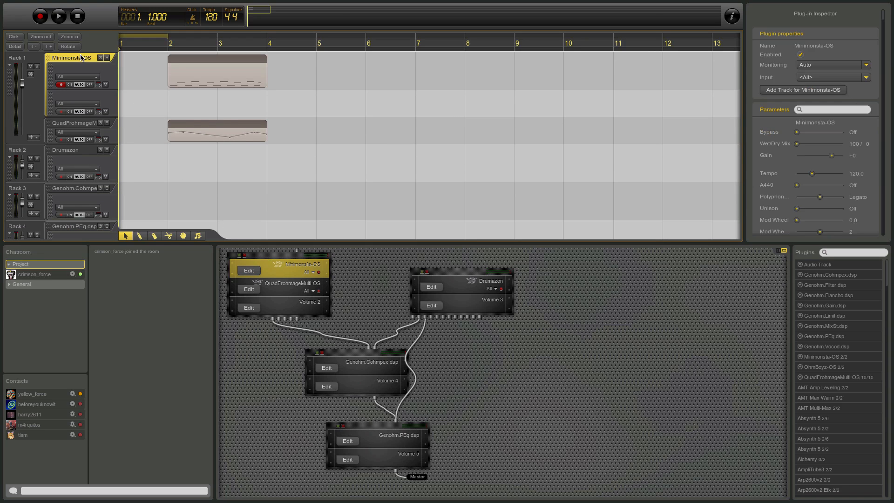
pyautogui.click(67, 123)
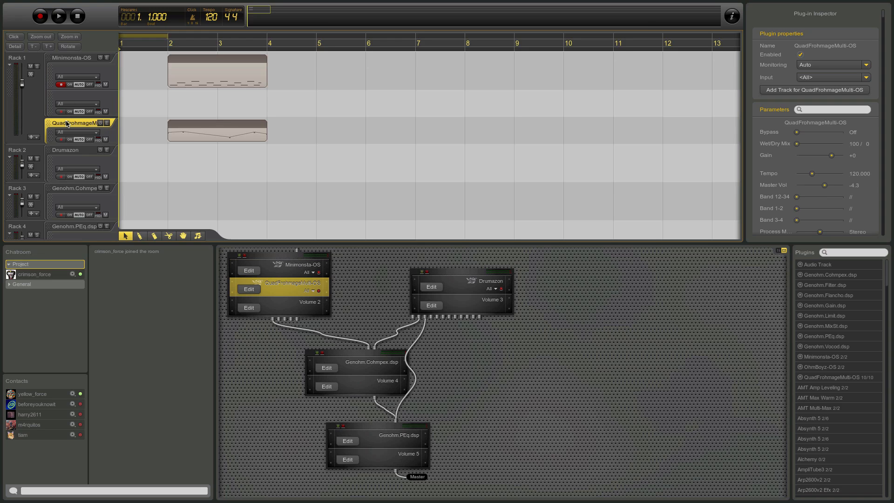
pyautogui.click(27, 60)
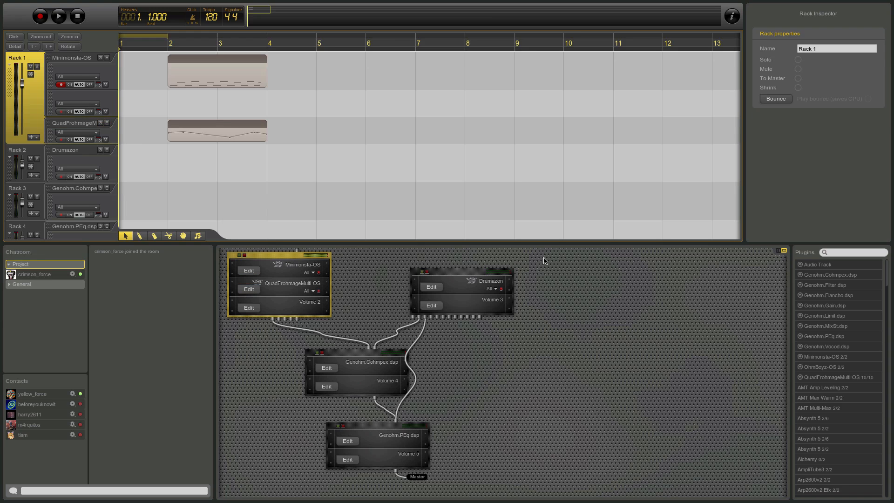
pyautogui.click(783, 251)
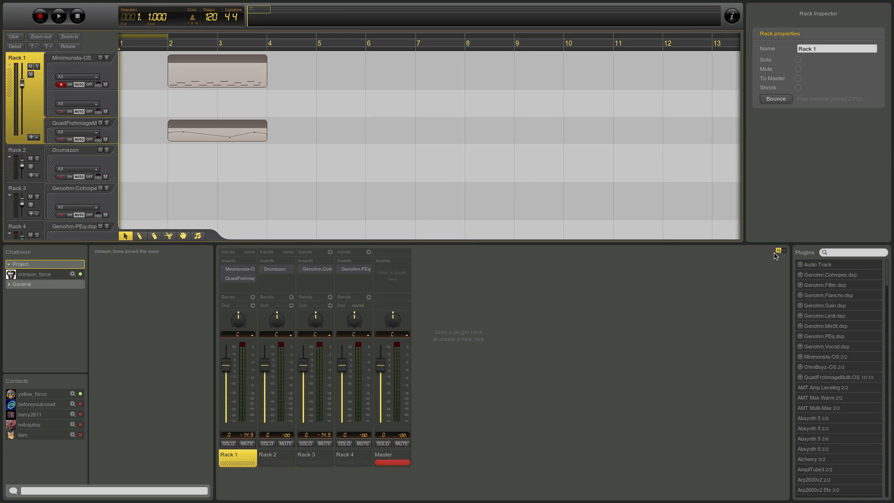
pyautogui.click(784, 251)
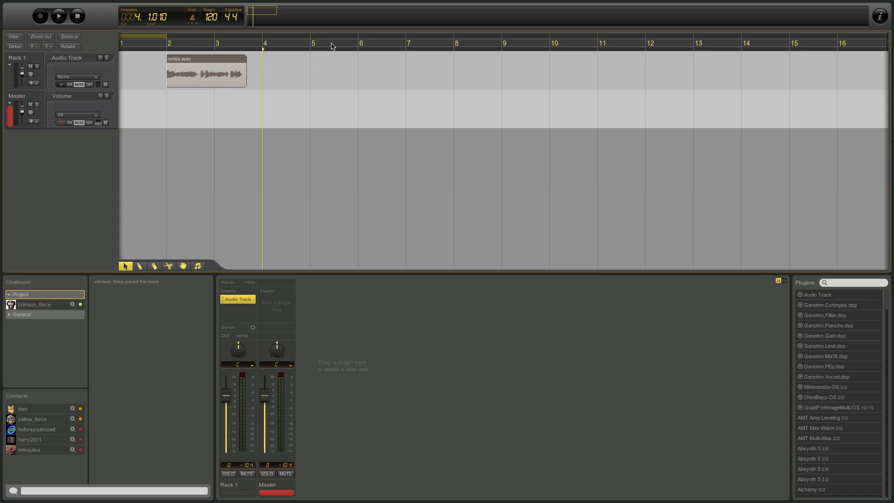
# Move the playhead slightly past bar 4, and start and stop playback twice.
pyautogui.click(263, 48)
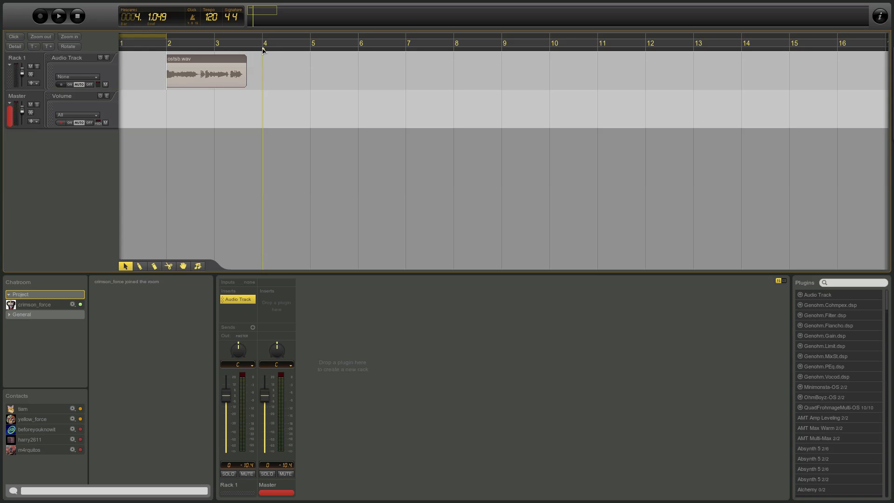
pyautogui.moveTo(263, 51)
pyautogui.mouseDown()
pyautogui.moveTo(249, 50)
pyautogui.moveTo(281, 50)
pyautogui.moveTo(267, 51)
pyautogui.mouseUp()
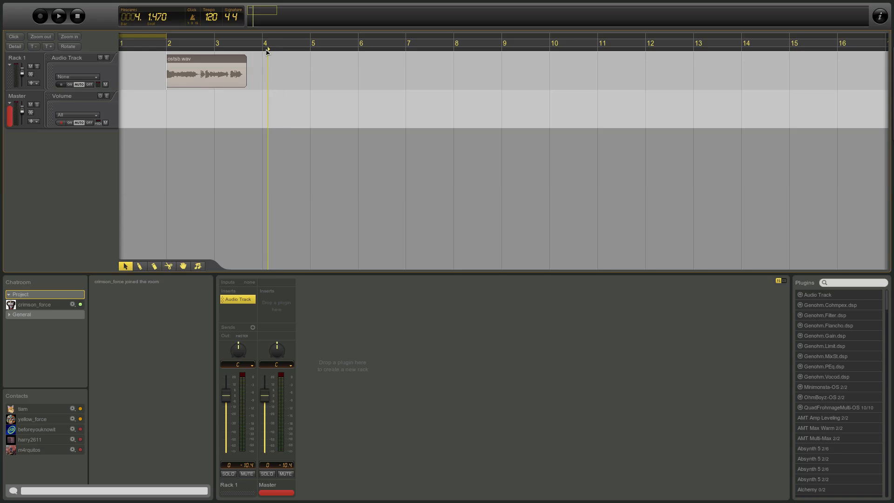
pyautogui.click(63, 17)
pyautogui.click(77, 20)
pyautogui.press('space')
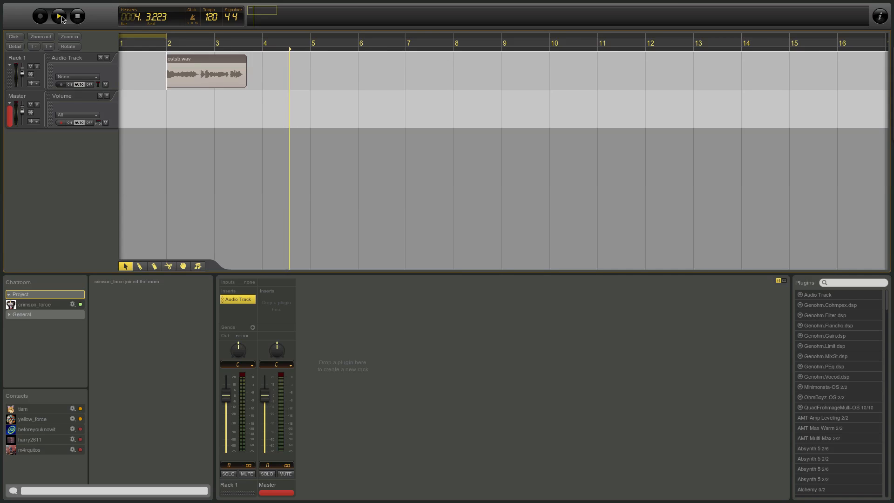
pyautogui.click(77, 20)
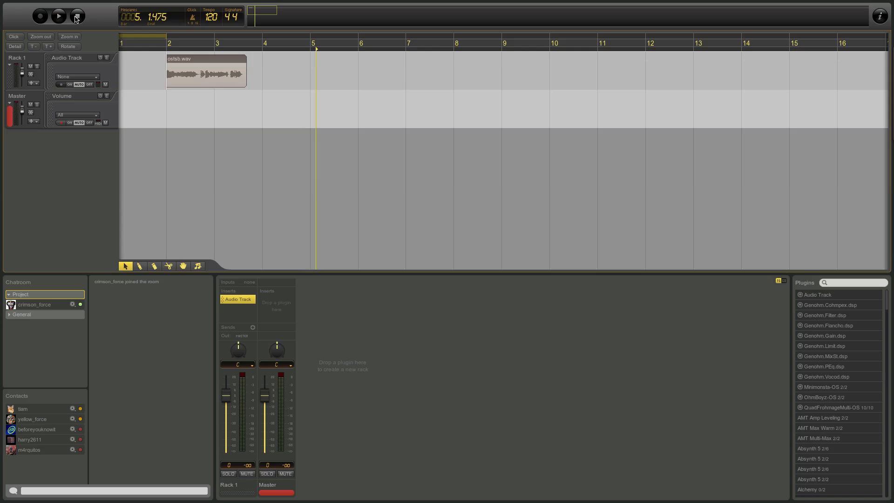
pyautogui.press('space')
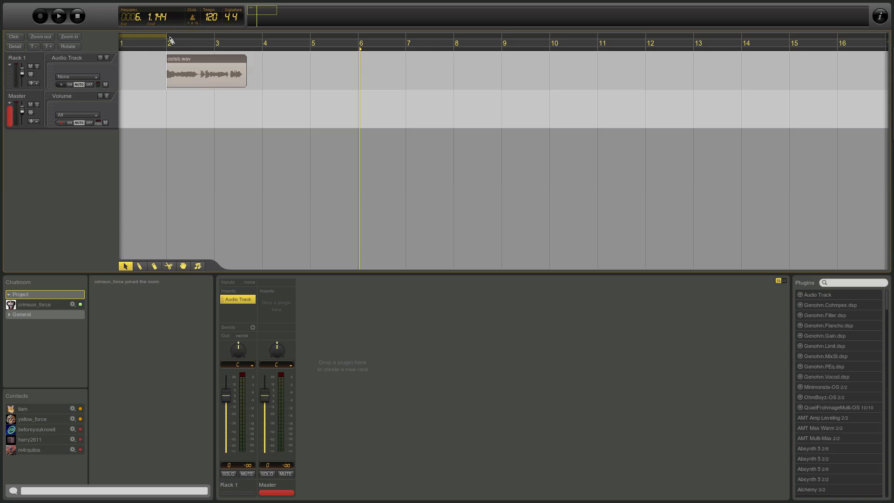
# Set the loop region from bar 2 to bar 4 and start playback from the beginning of the loop.
pyautogui.moveTo(168, 41); pyautogui.dragTo(262, 41)
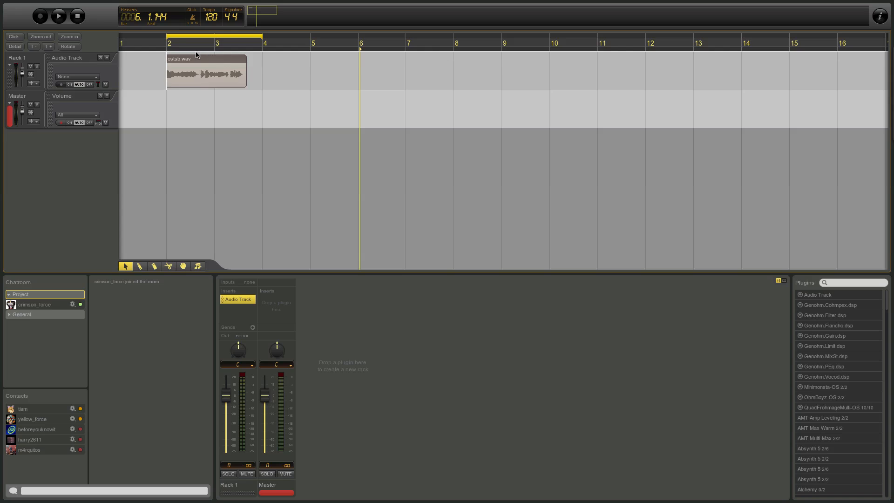
pyautogui.click(166, 45)
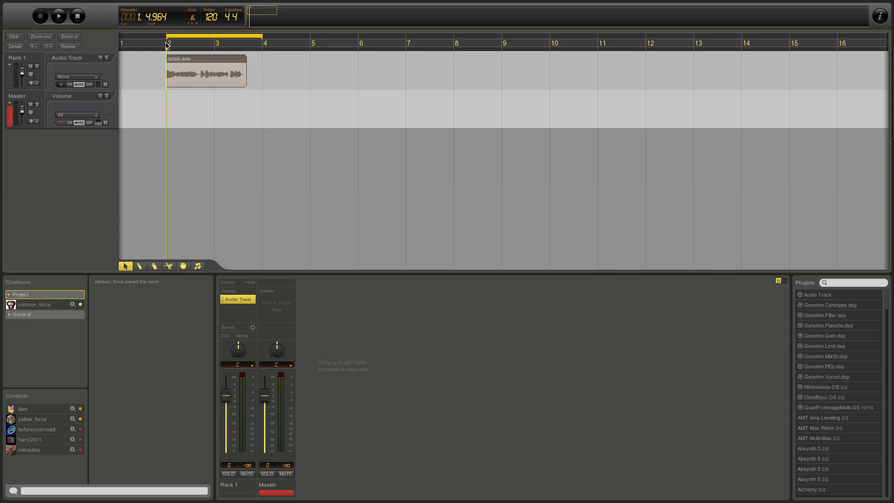
pyautogui.press('space')
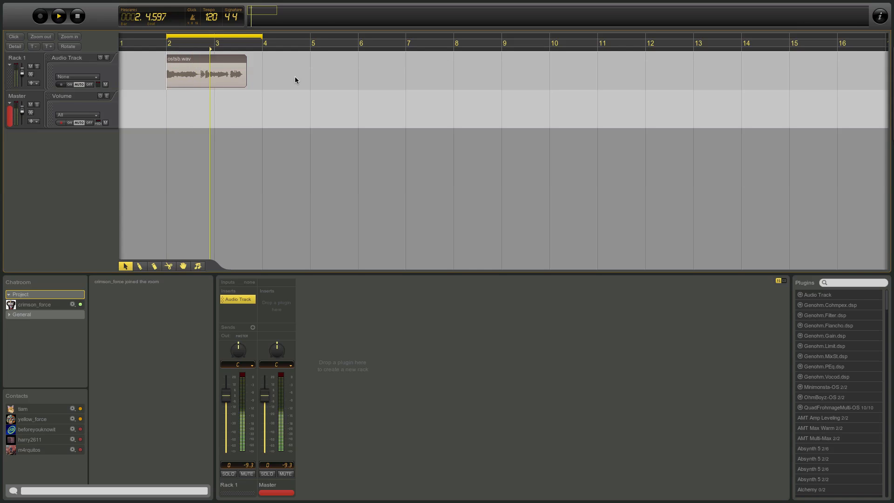
# Toggle looping off and back on, and stop playback with the playhead returned to the project start.
pyautogui.click(238, 39)
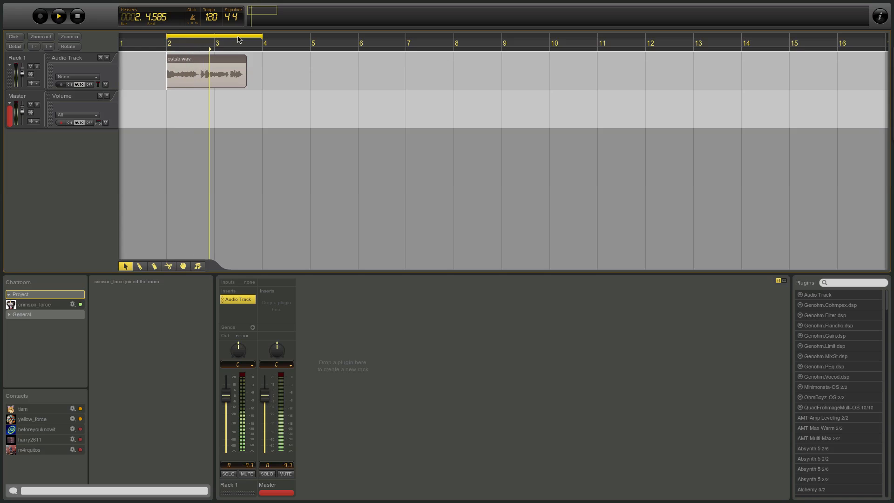
pyautogui.press('l')
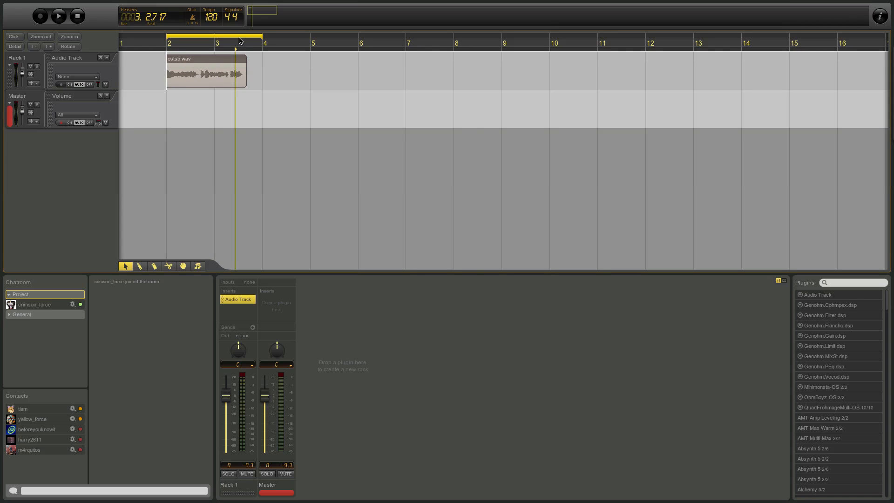
pyautogui.press('Return')
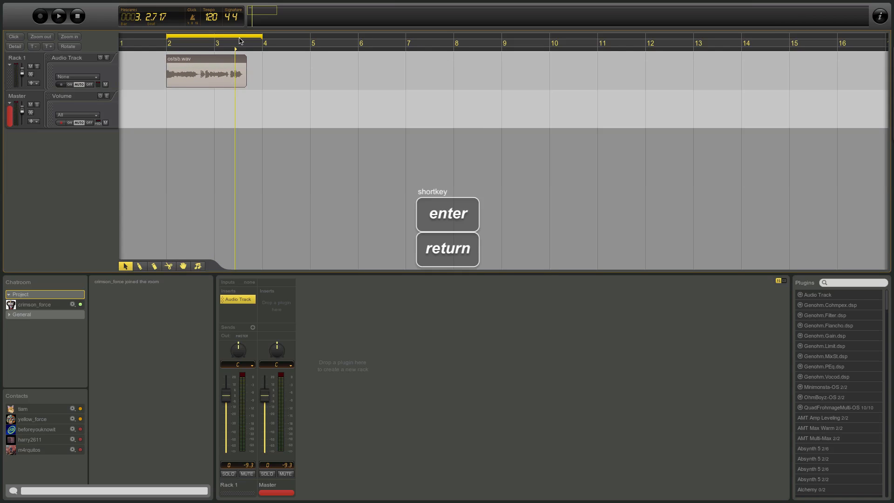
pyautogui.click(78, 16)
pyautogui.click(78, 17)
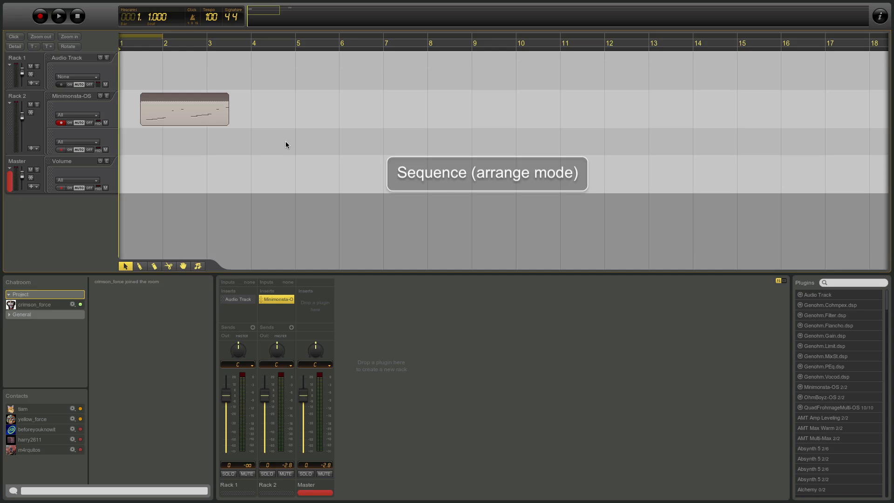
# Create an empty sequence on the second Minimonsta-OS track at bar 4 and extend its end to bar 6.
pyautogui.keyDown('ctrl'); pyautogui.click(255, 144); pyautogui.keyUp('ctrl')
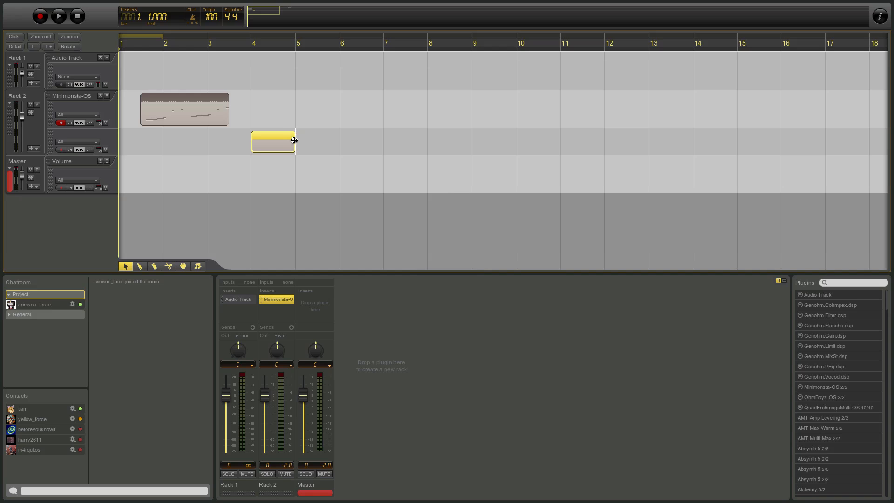
pyautogui.moveTo(294, 140); pyautogui.dragTo(339, 140)
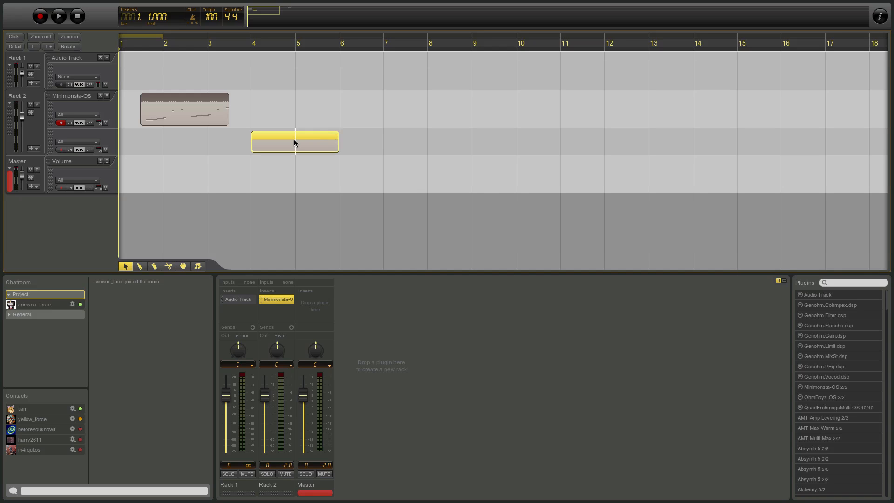
# Split the empty sequence on the second Minimonsta-OS track at bar 5 and paste a copy of its first half at bar 7.
pyautogui.hotkey('ctrl', 'e')
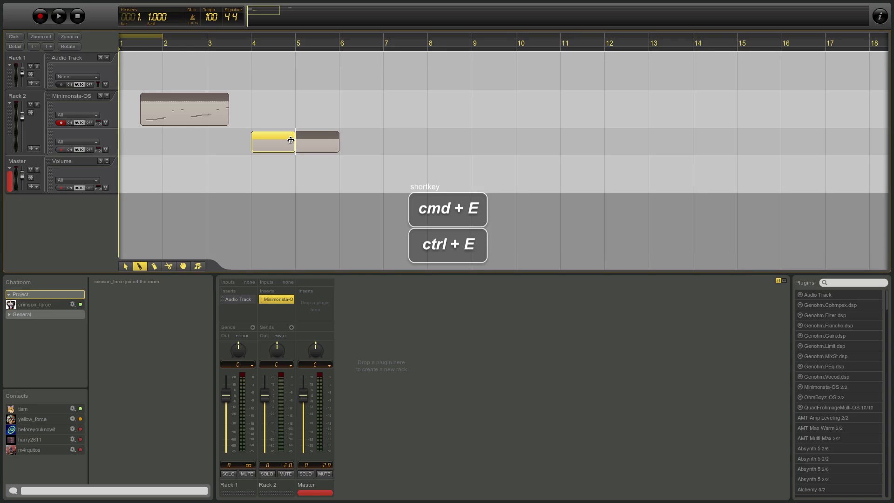
pyautogui.hotkey('ctrl', 'c')
pyautogui.hotkey('ctrl', 'v')
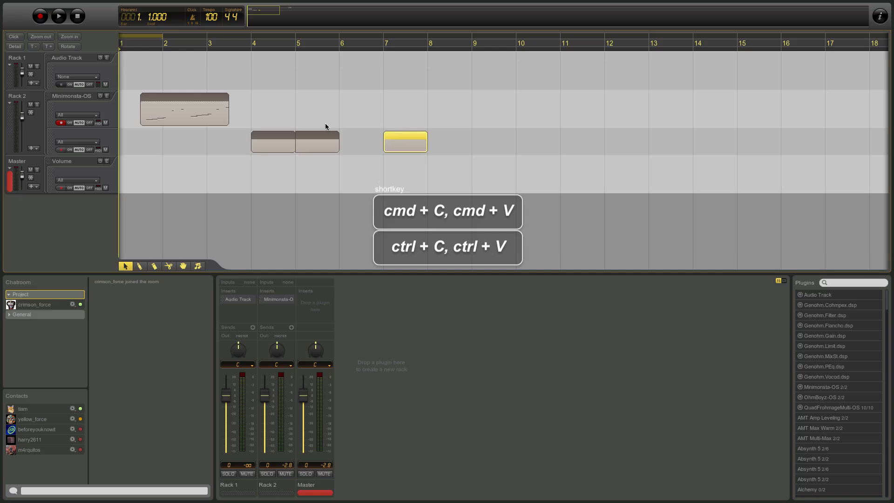
# Extend the recorded sequence on the first Minimonsta-OS track so it repeats to about bar 5.5, and open it in the detailed note view.
pyautogui.moveTo(228, 122); pyautogui.dragTo(286, 125)
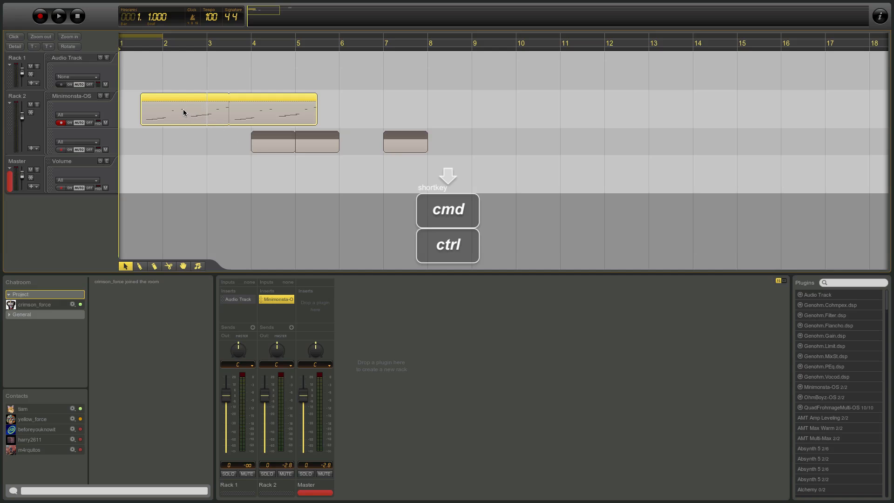
pyautogui.press('ctrl')
pyautogui.doubleClick(184, 112)
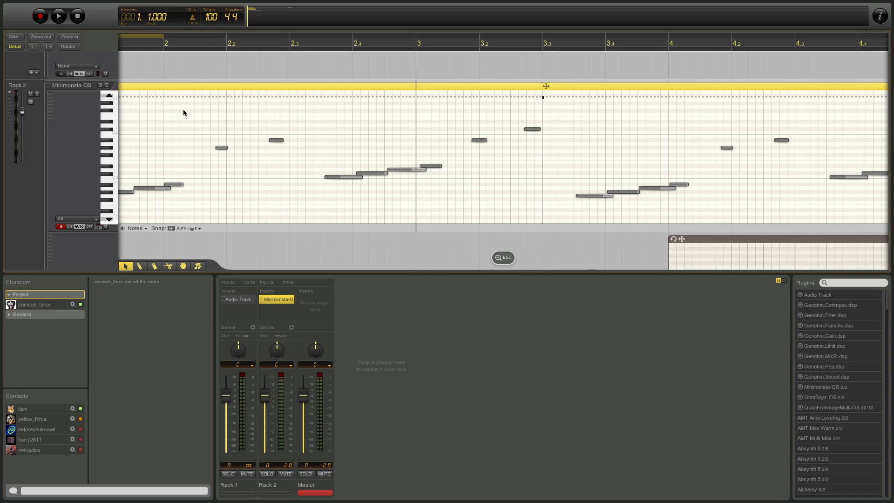
pyautogui.press('Escape')
pyautogui.doubleClick(183, 112)
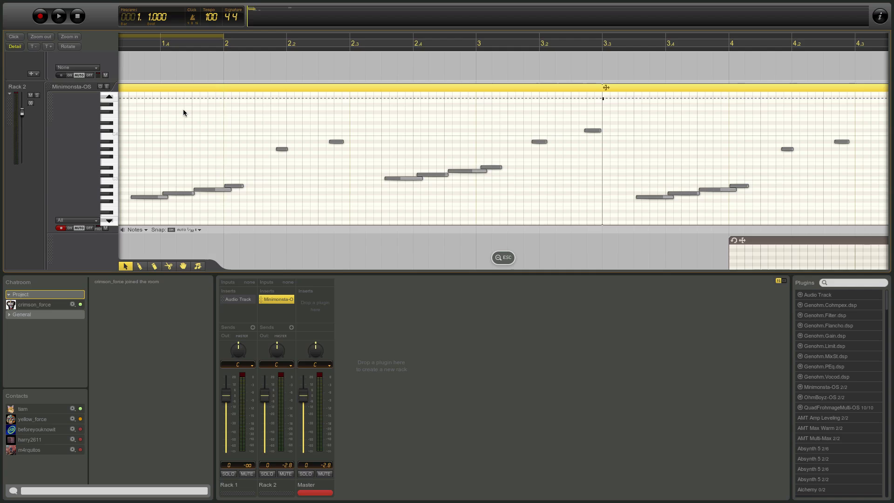
# Add an F4 note between beats 2 and 2.2 and a lower note between 2.2 and 2.3, and undo both additions.
pyautogui.press('ctrl')
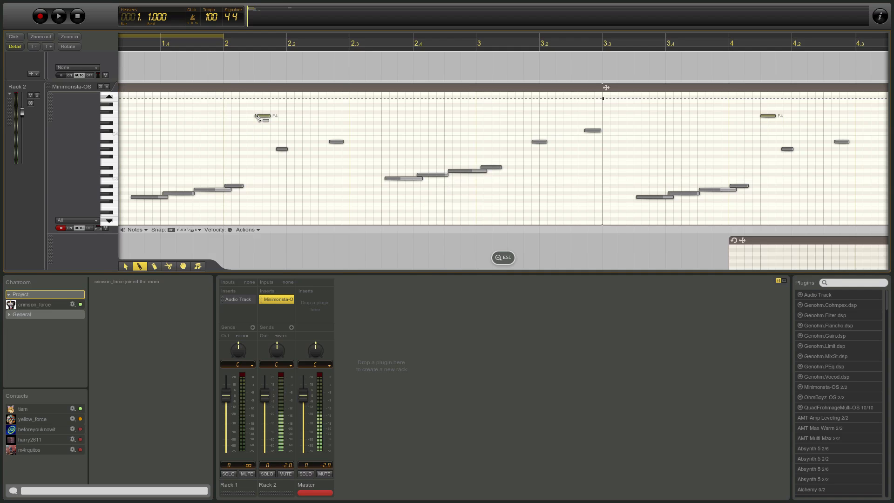
pyautogui.click(261, 116)
pyautogui.click(316, 172)
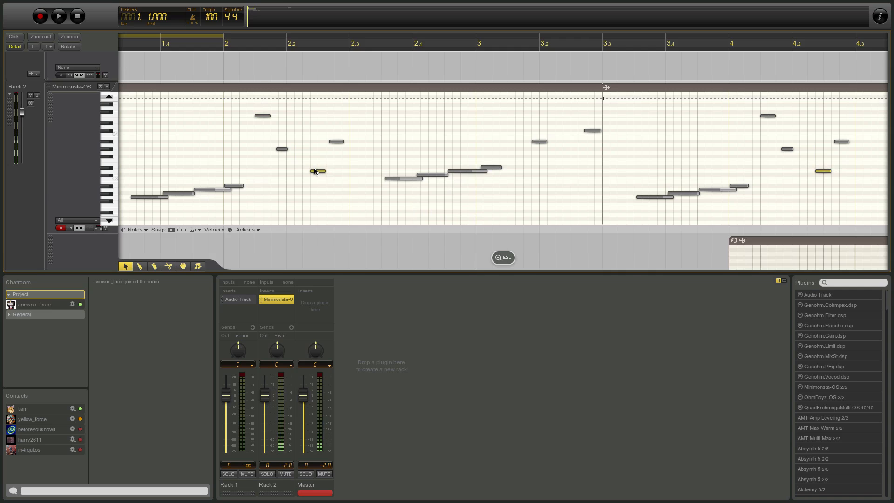
pyautogui.hotkey('ctrl', 'z')
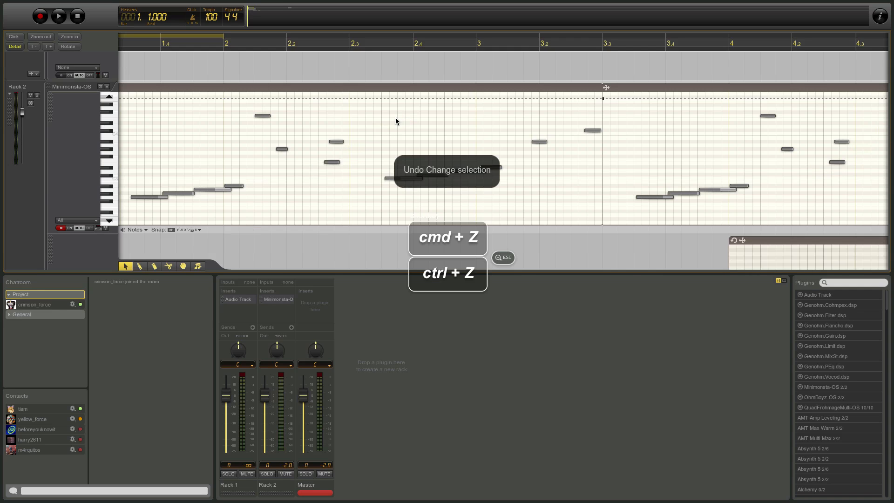
pyautogui.hotkey('ctrl', 'z')
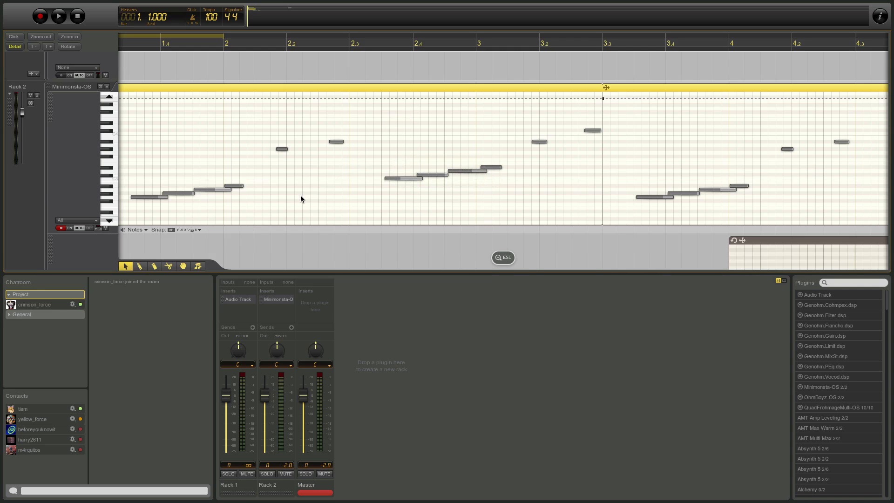
# Switch the sequence editor to Volume automation and add three points, forming a curve that falls just past bar 2 and rises toward beat 2.4.
pyautogui.click(136, 230)
pyautogui.click(147, 246)
pyautogui.keyDown('ctrl'); pyautogui.click(192, 109); pyautogui.keyUp('ctrl')
pyautogui.keyDown('ctrl'); pyautogui.click(247, 152); pyautogui.keyUp('ctrl')
pyautogui.keyDown('ctrl'); pyautogui.click(382, 117); pyautogui.keyUp('ctrl')
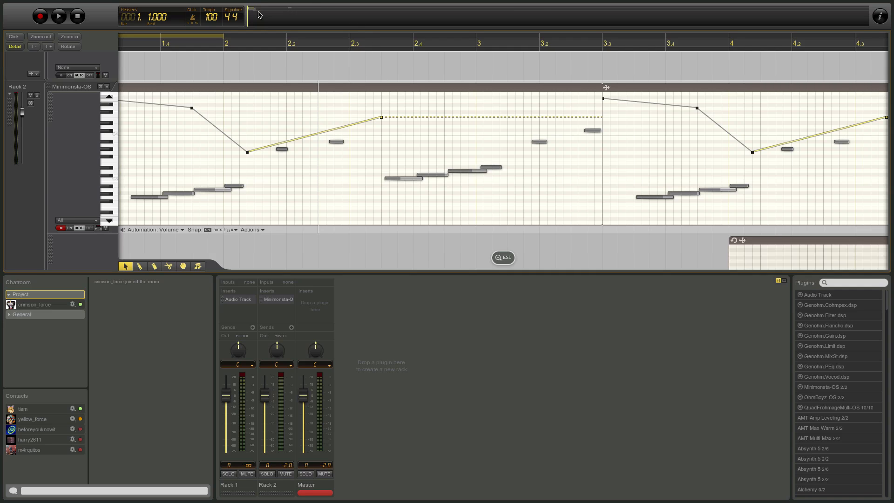
pyautogui.click(383, 14)
pyautogui.click(251, 15)
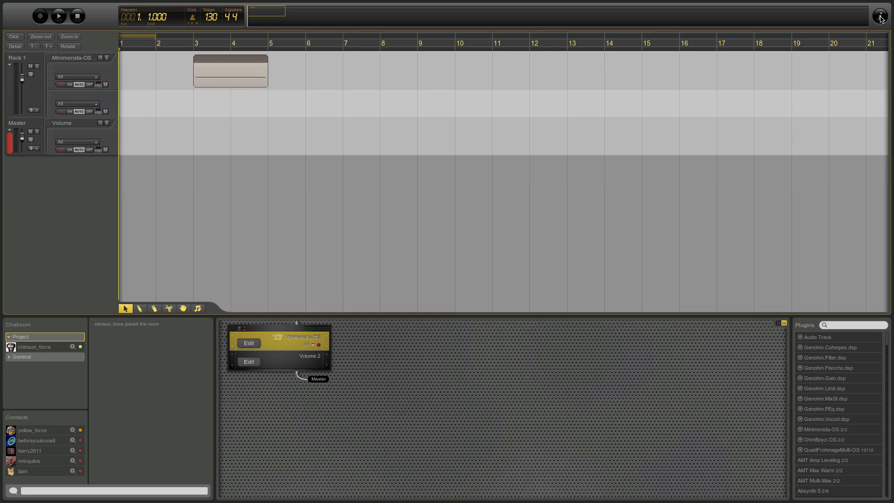
# Show the inspector and examine the properties of Rack 1, the Minimonsta-OS plugin, its first track, the sequence at bar 3 and its long note.
pyautogui.click(880, 17)
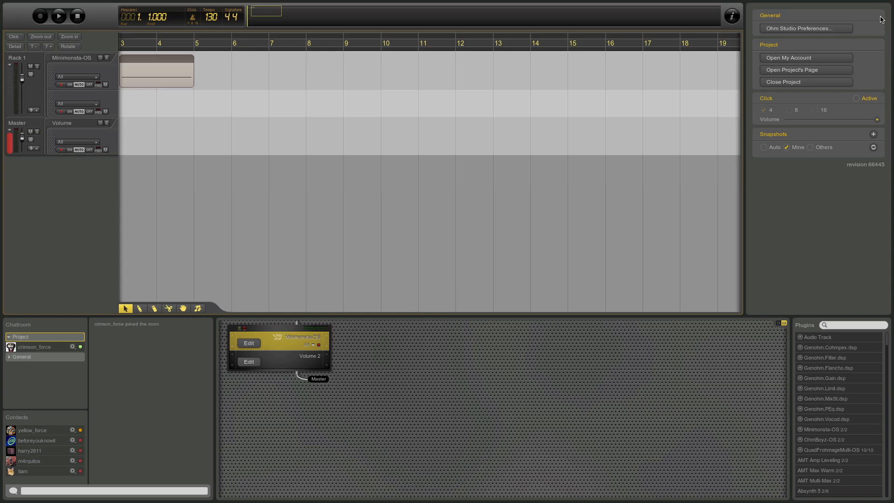
pyautogui.click(38, 61)
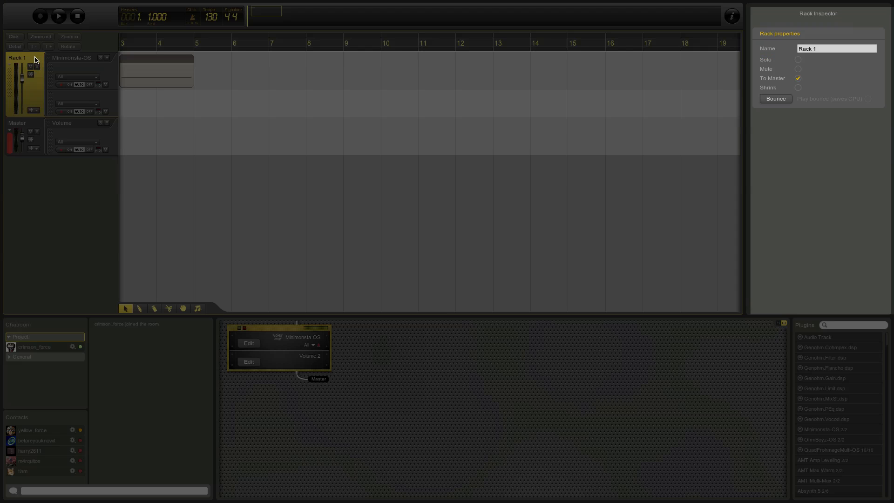
pyautogui.click(64, 57)
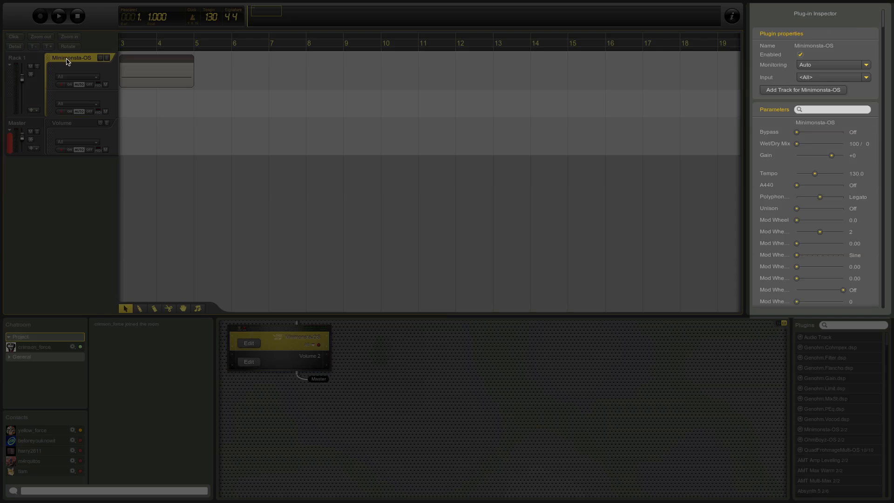
pyautogui.click(69, 67)
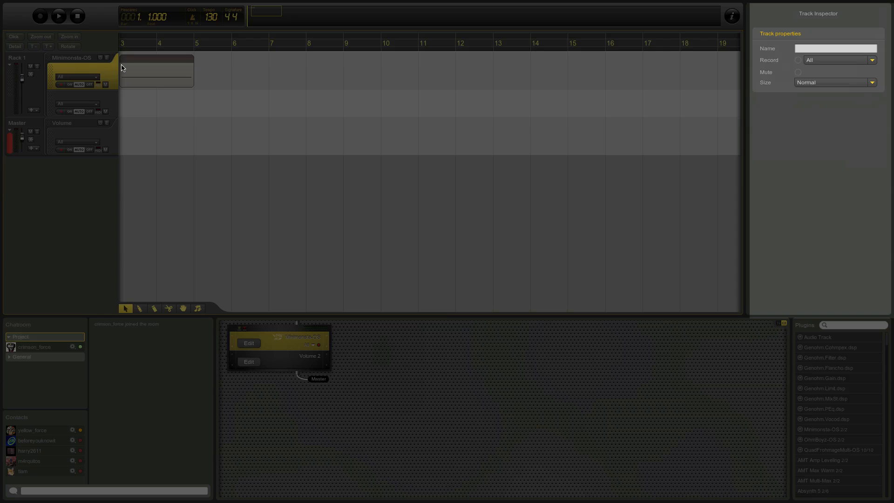
pyautogui.click(140, 66)
pyautogui.doubleClick(144, 70)
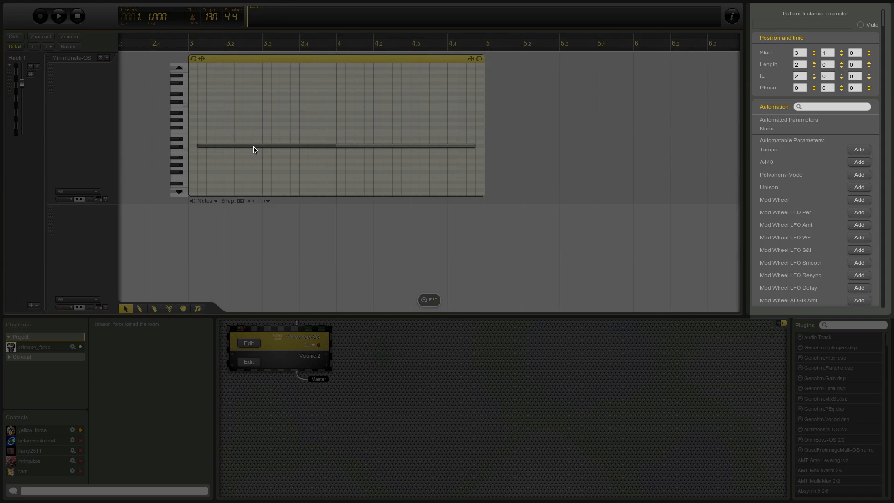
pyautogui.click(258, 147)
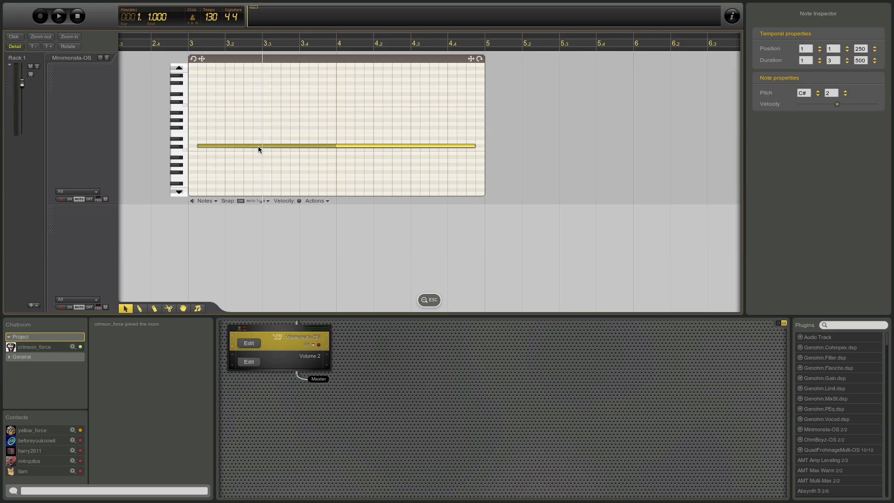
pyautogui.click(553, 153)
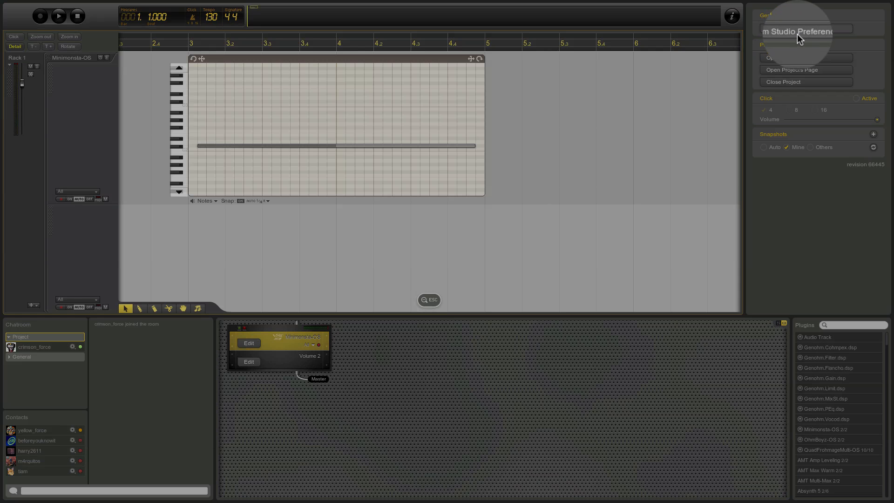
# View the Ohm Studio preferences, dismiss them, and close the project.
pyautogui.click(797, 32)
pyautogui.press('Escape')
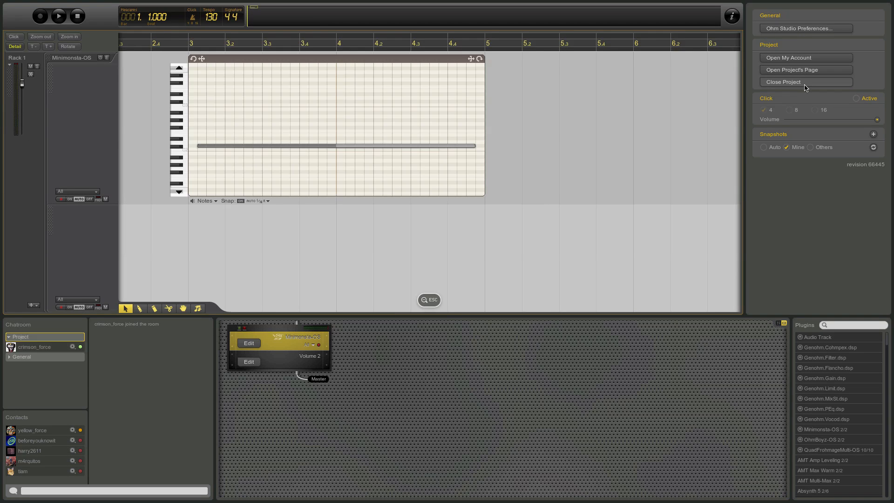
pyautogui.click(805, 84)
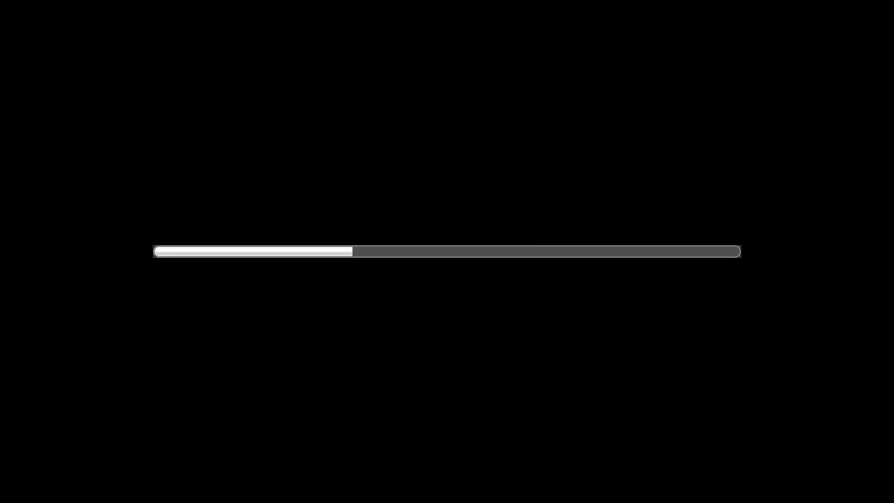